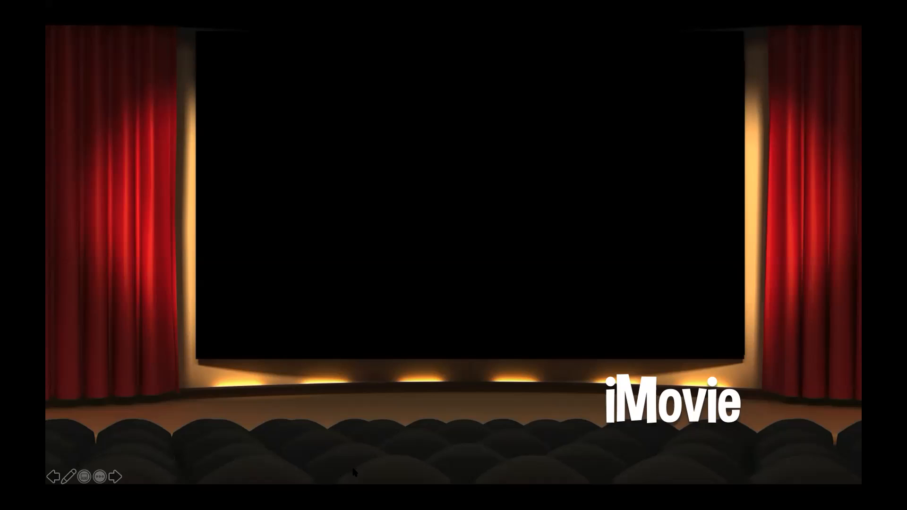
# - End the slide show after the Editing slide and switch to iMovie, bringing its window onto this screen
pyautogui.click(371, 438)
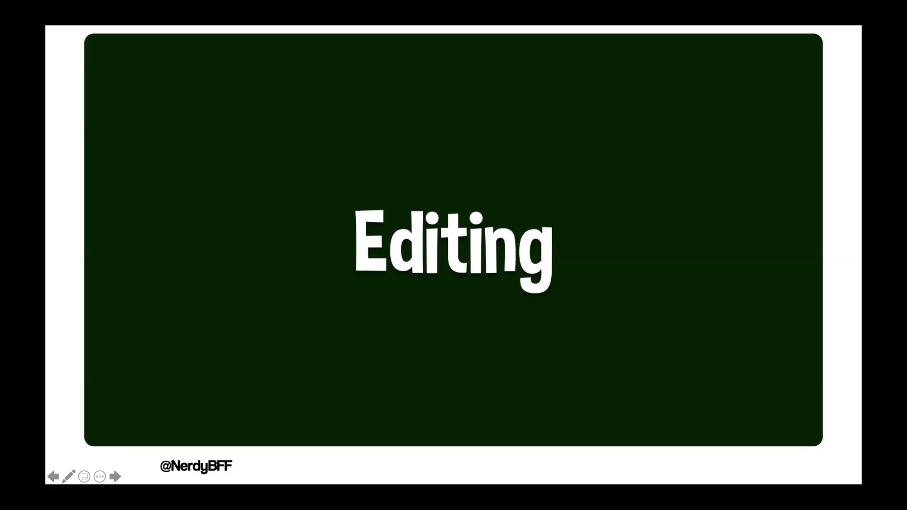
pyautogui.press('Escape')
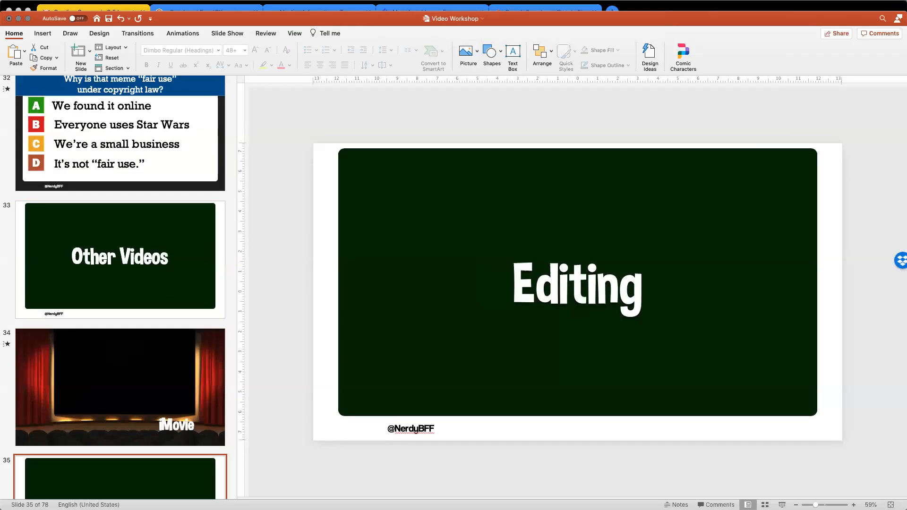
pyautogui.moveTo(593, 497)
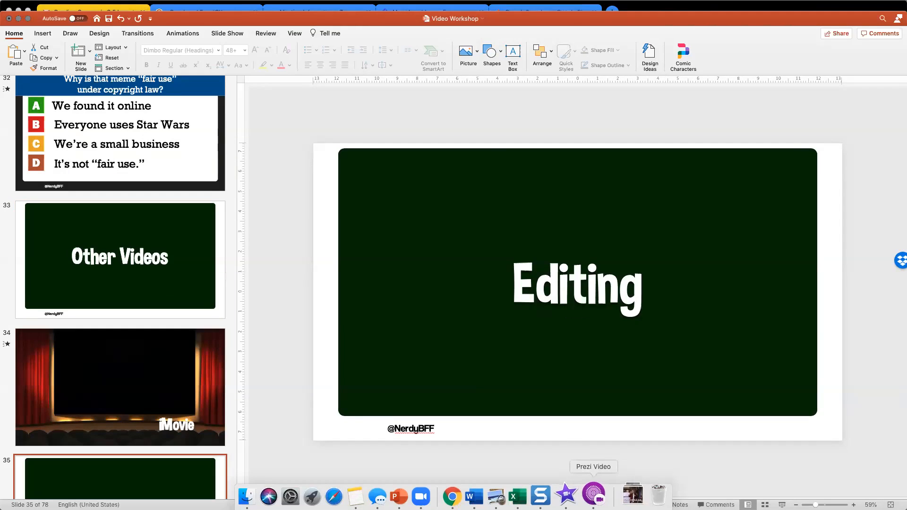
pyautogui.click(566, 495)
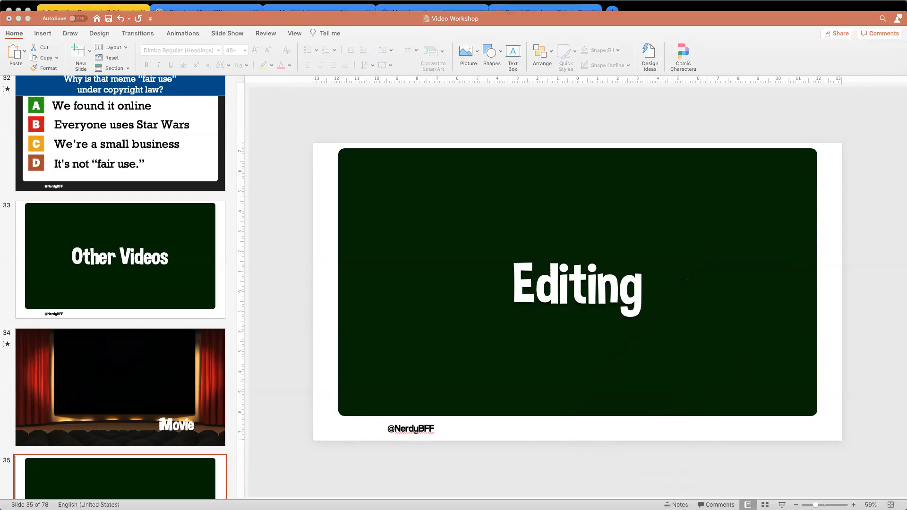
pyautogui.moveTo(906, 7); pyautogui.dragTo(610, 72)
# - Leave the open movie for the projects overview, keeping the name Video Workshop, and look through the projects
pyautogui.click(158, 59)
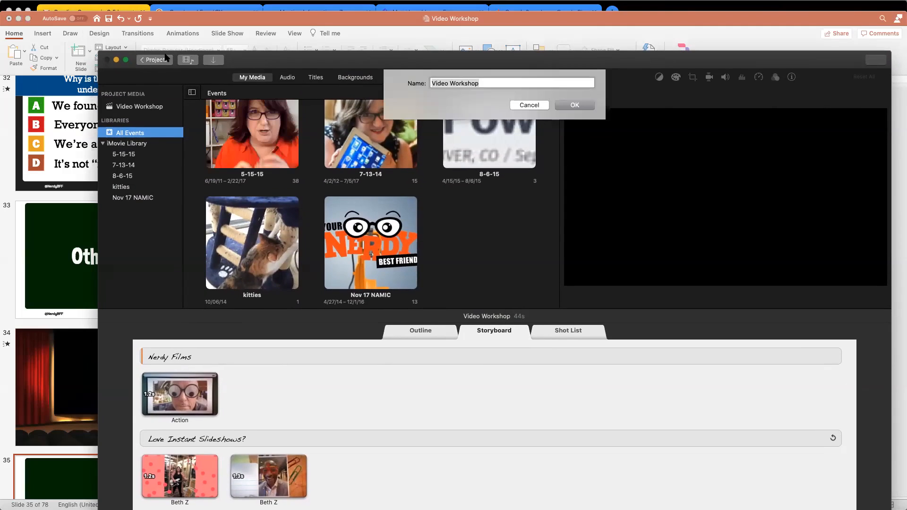
pyautogui.click(574, 107)
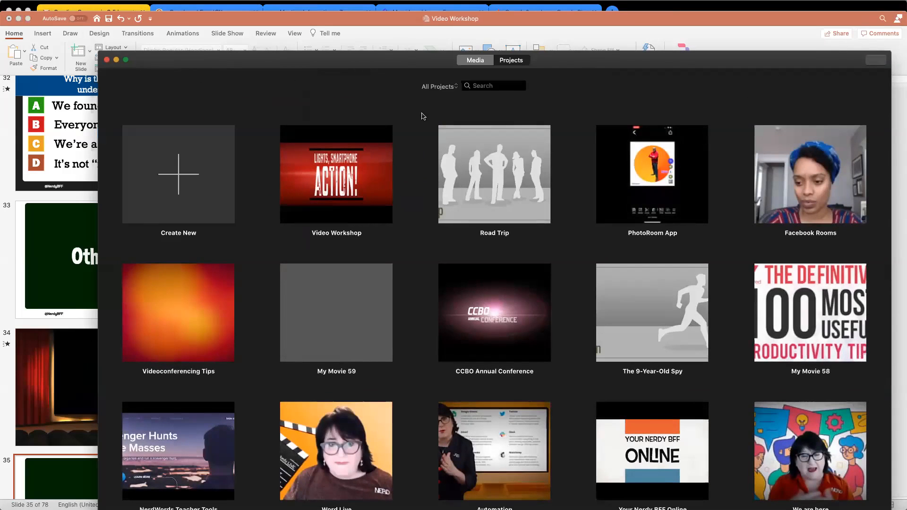
pyautogui.scroll(-3, 253, 230)
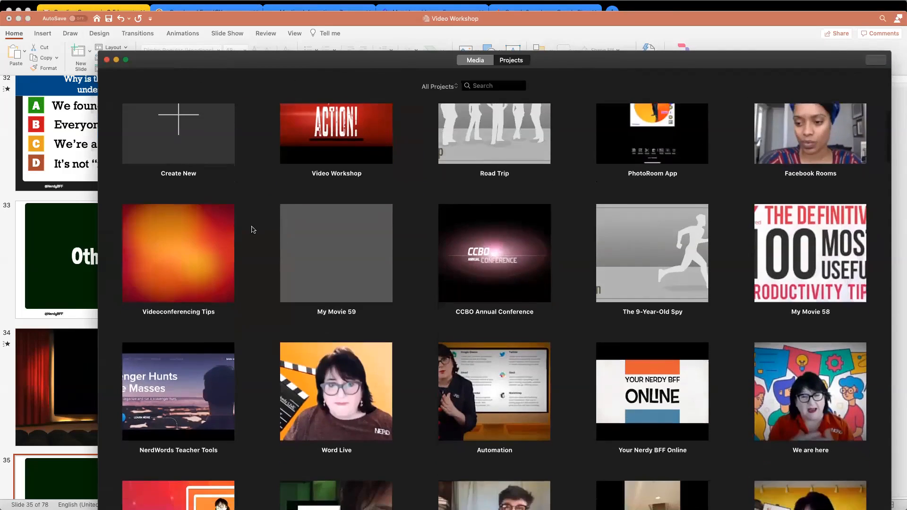
pyautogui.scroll(3, 253, 230)
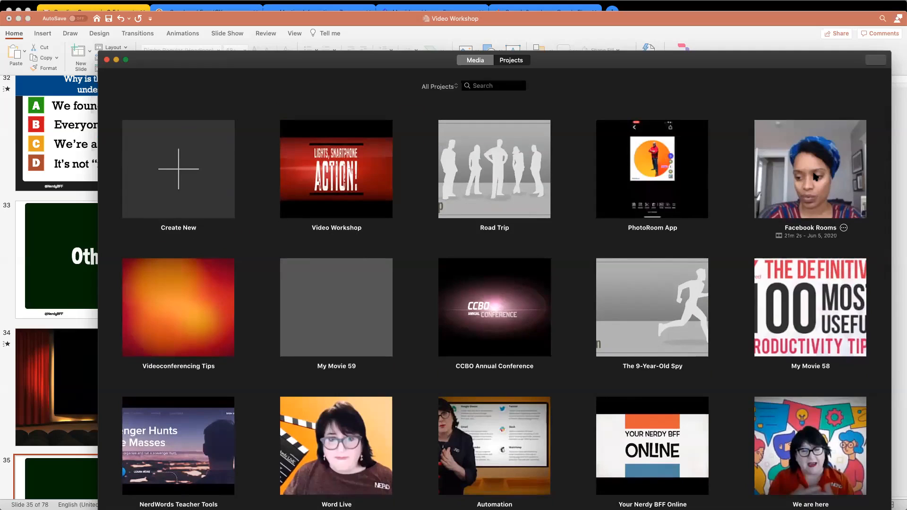
# - Open the Facebook Rooms project and enlarge the editor window to fill the whole screen
pyautogui.click(816, 176)
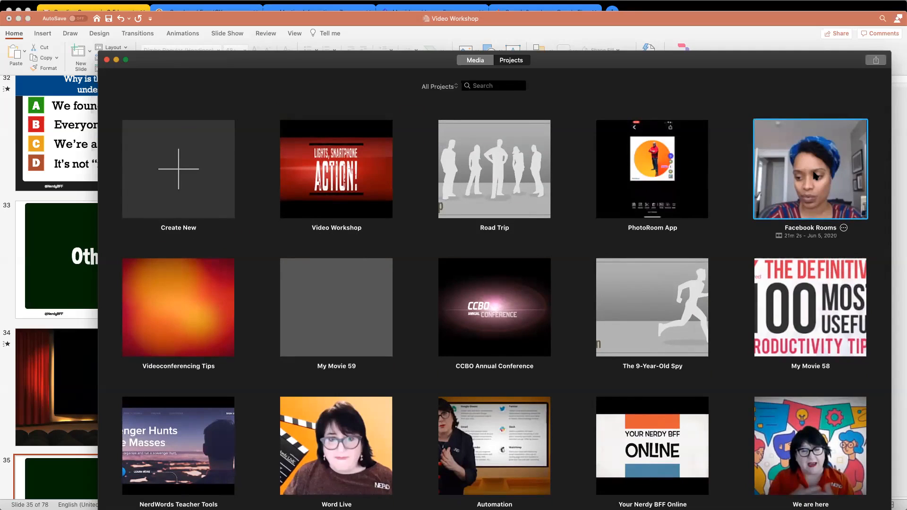
pyautogui.doubleClick(816, 176)
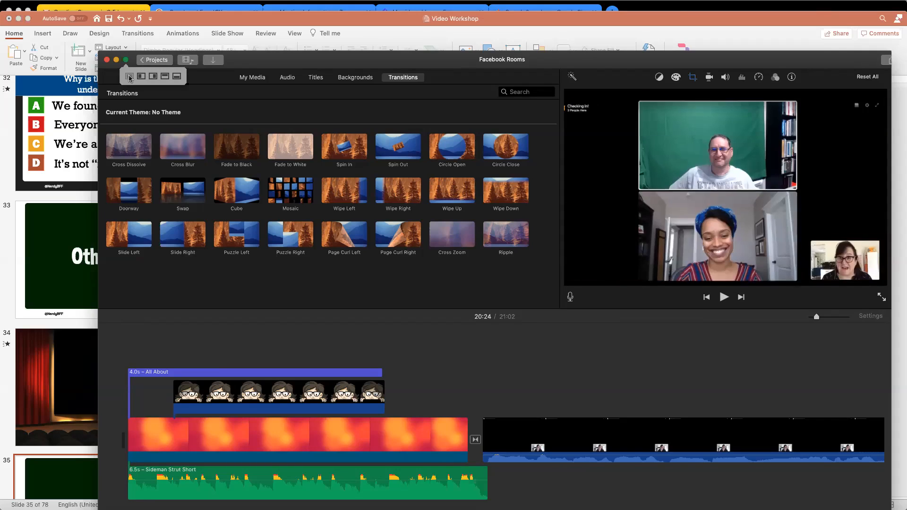
pyautogui.click(129, 76)
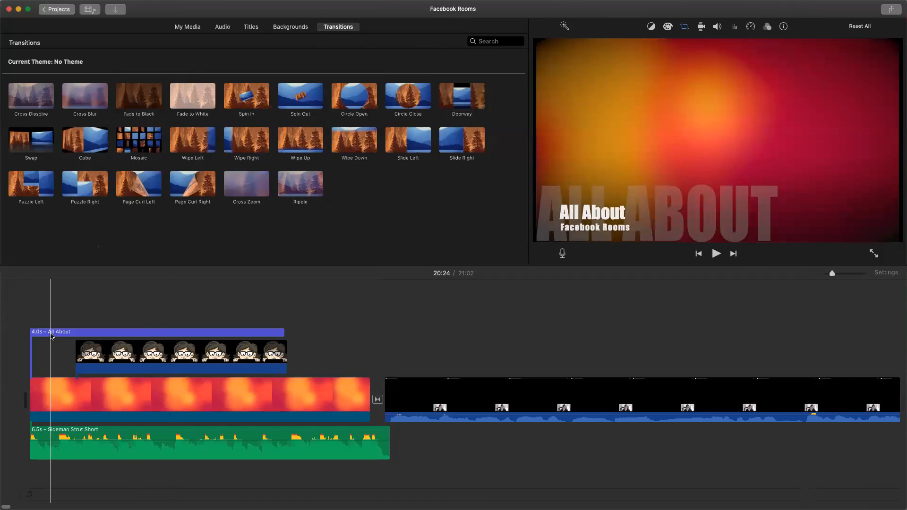
# - Select the All About title at the start of the timeline and open its text for editing in the viewer
pyautogui.click(52, 333)
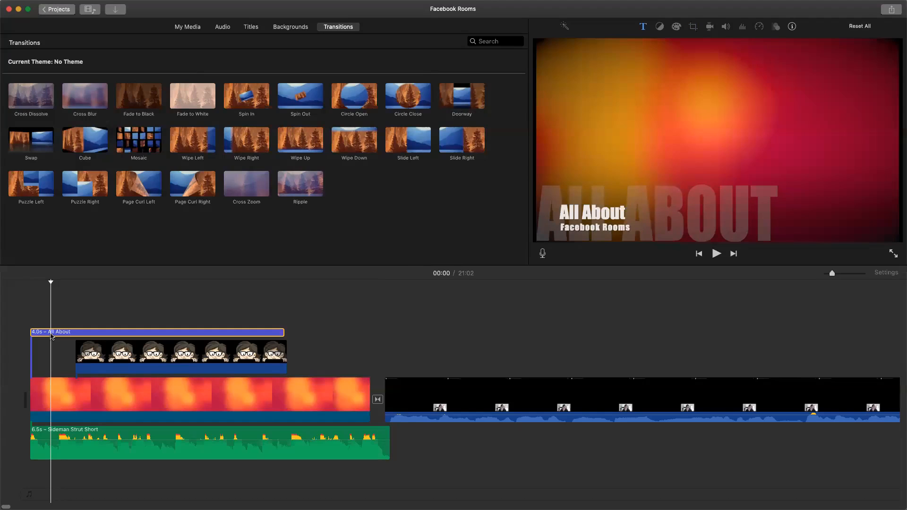
pyautogui.click(36, 334)
pyautogui.click(39, 335)
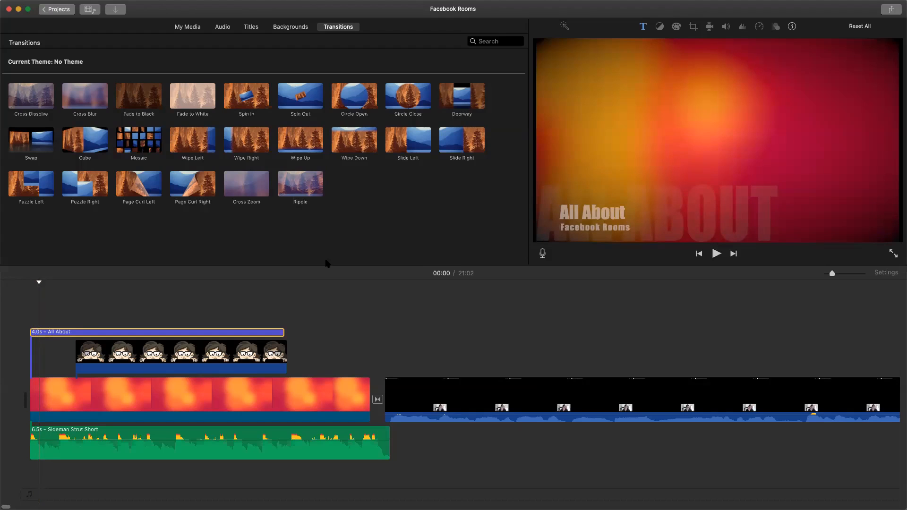
pyautogui.click(675, 215)
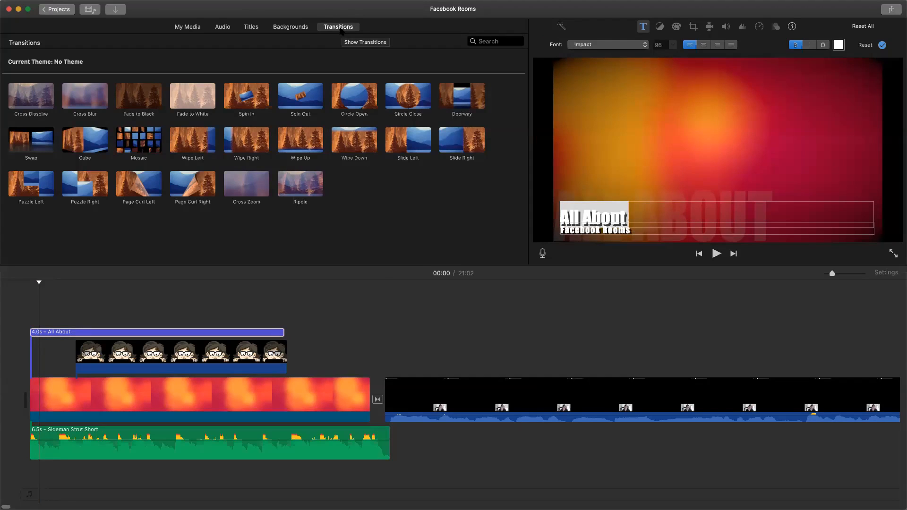
# - Place a Reveal title above the video clip that follows the transition and delete it again
pyautogui.click(252, 27)
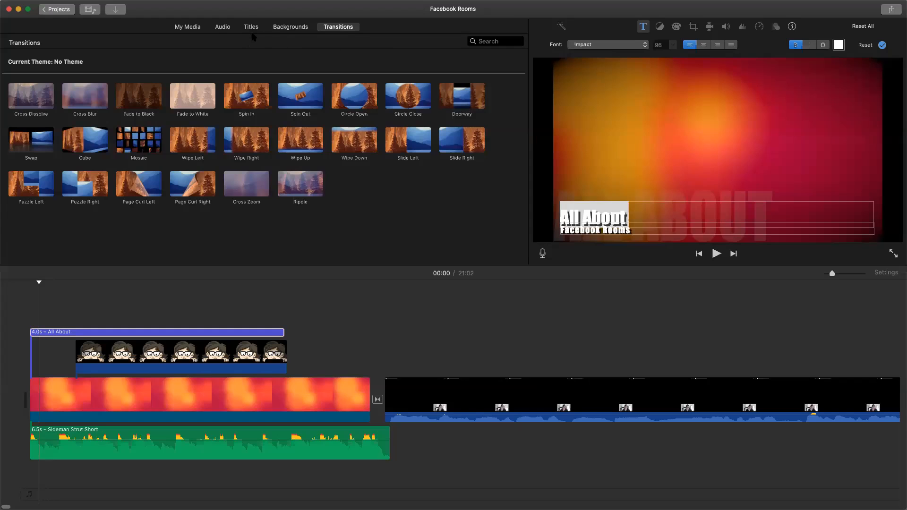
pyautogui.click(247, 97)
pyautogui.click(492, 344)
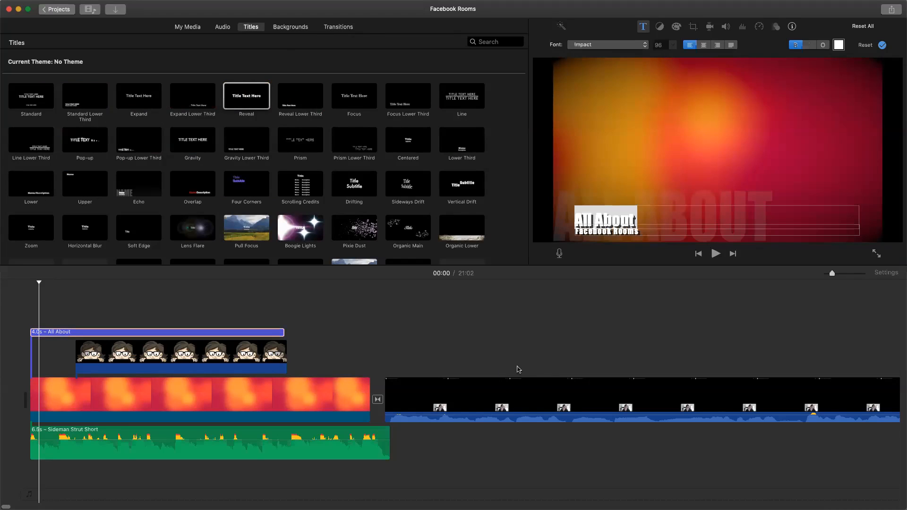
pyautogui.click(240, 100)
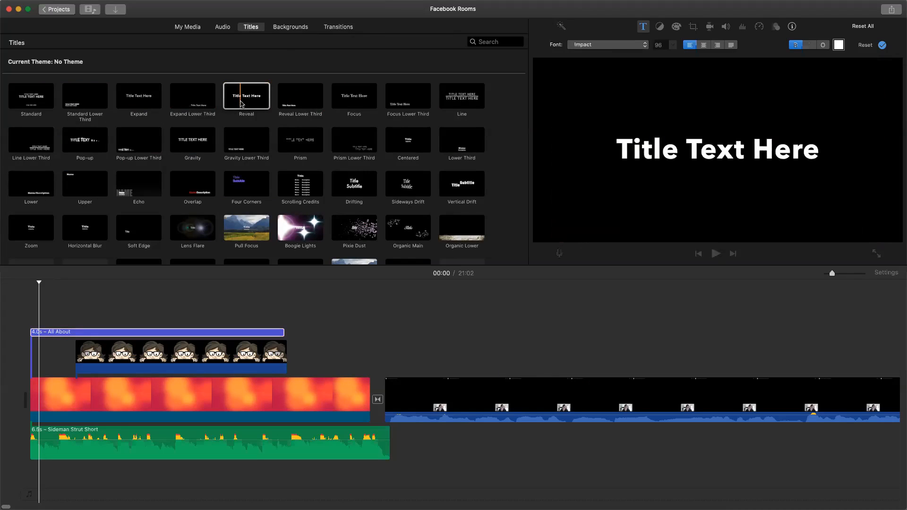
pyautogui.moveTo(489, 303); pyautogui.dragTo(509, 372)
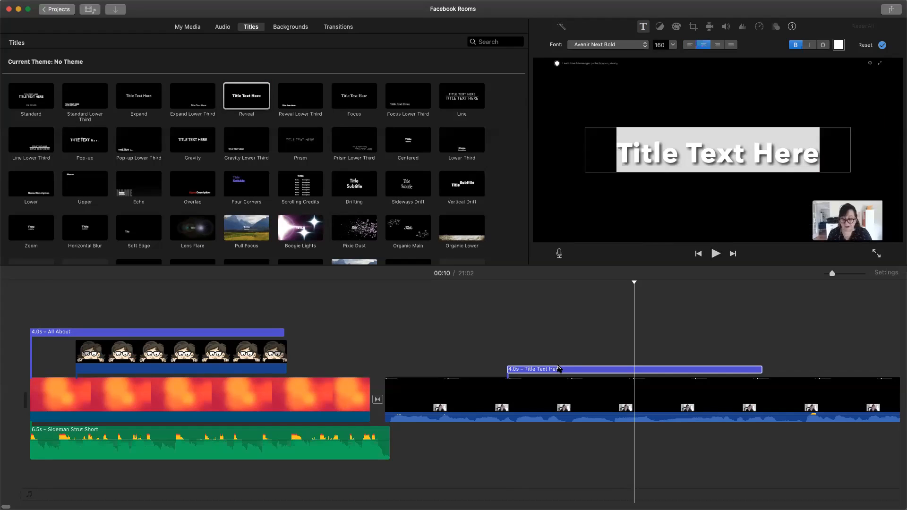
pyautogui.press('Delete')
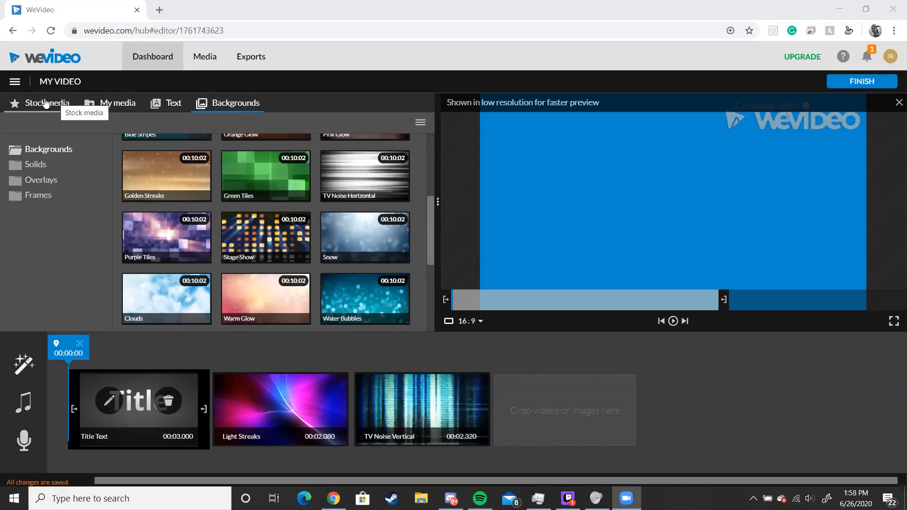
# - Look through WeVideo's stock media, the personal media library and the available themes
pyautogui.click(75, 109)
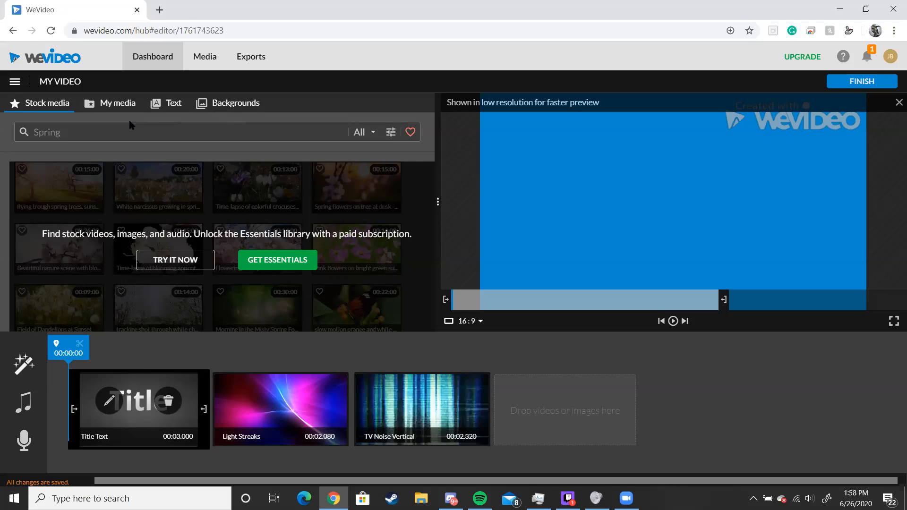
pyautogui.click(110, 106)
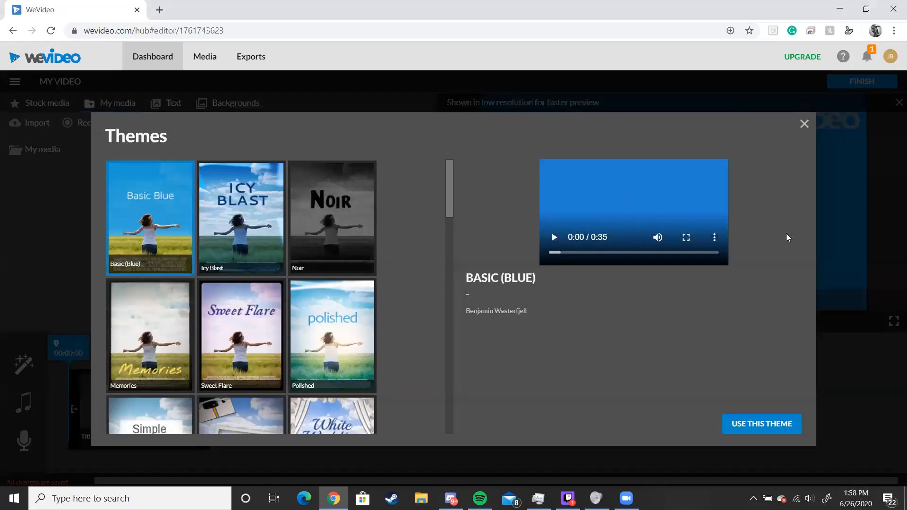
pyautogui.scroll(-12, 244, 248)
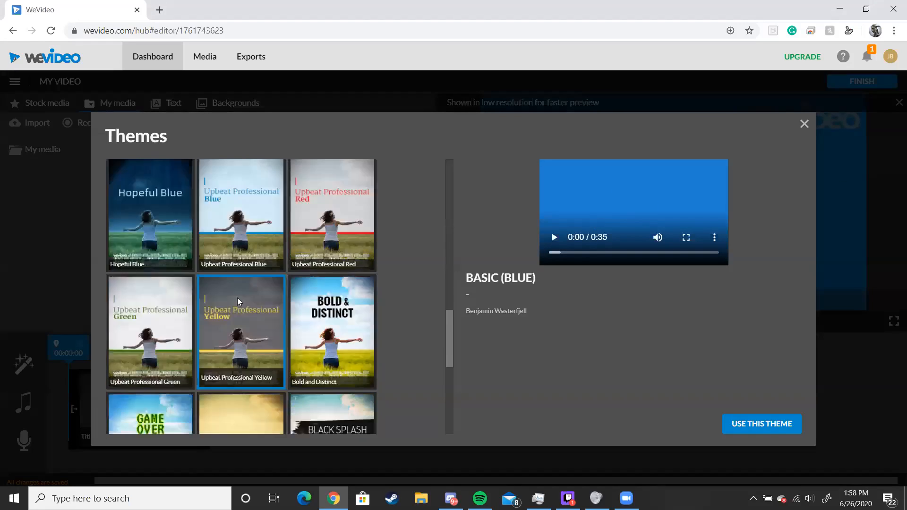
pyautogui.scroll(12, 239, 302)
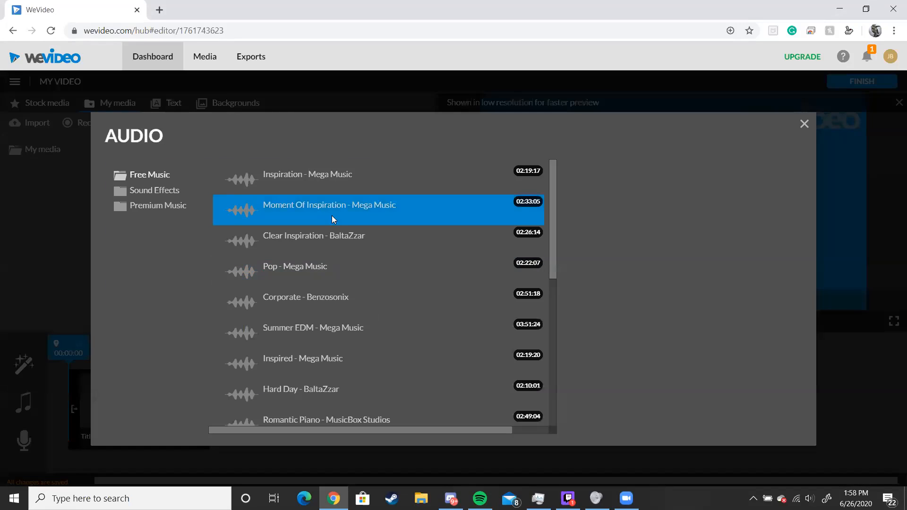
# - Browse the Free Music tracks and the Sound Effects categories in the audio library
pyautogui.scroll(-7, 336, 227)
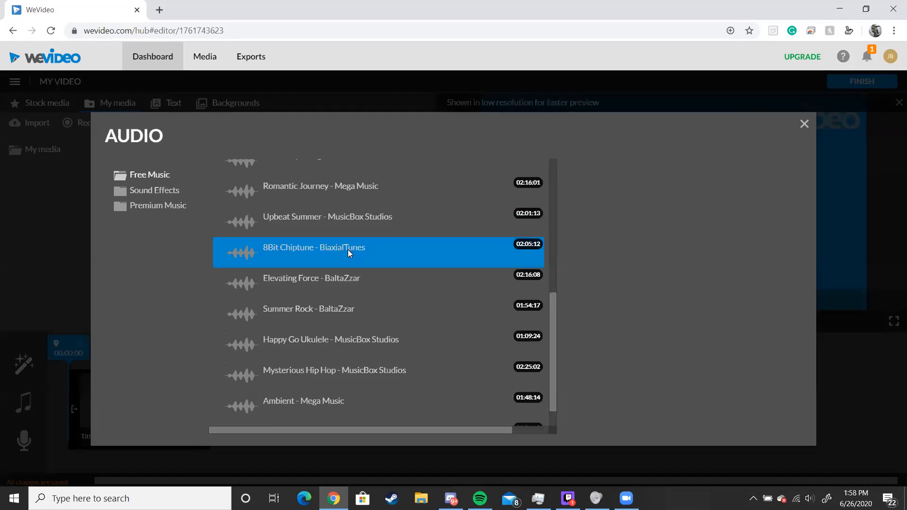
pyautogui.scroll(6, 350, 250)
pyautogui.click(152, 191)
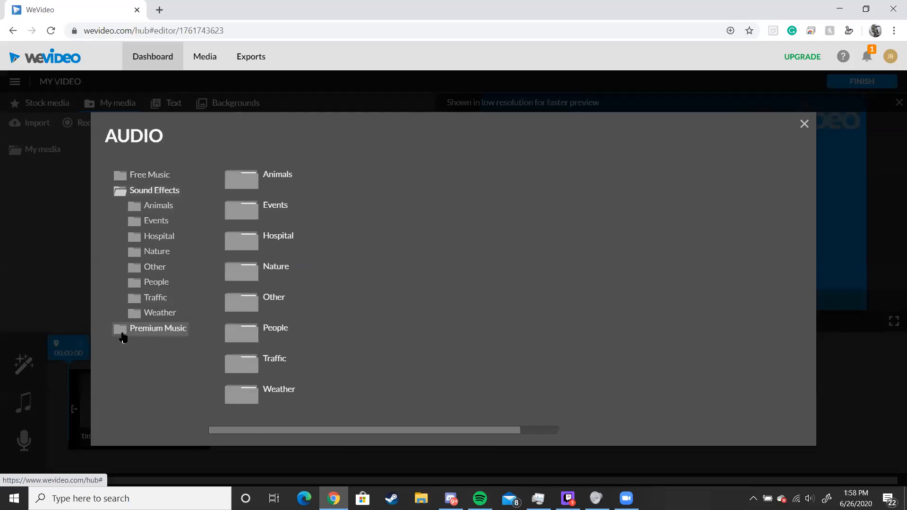
# - Open the voice-over recorder, block the site's microphone access and close the recorder
pyautogui.click(35, 444)
pyautogui.click(25, 442)
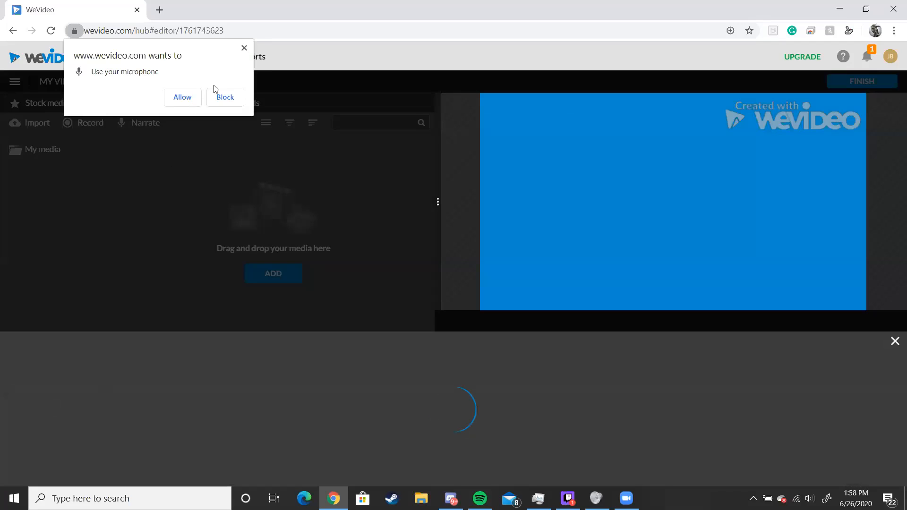
pyautogui.click(218, 97)
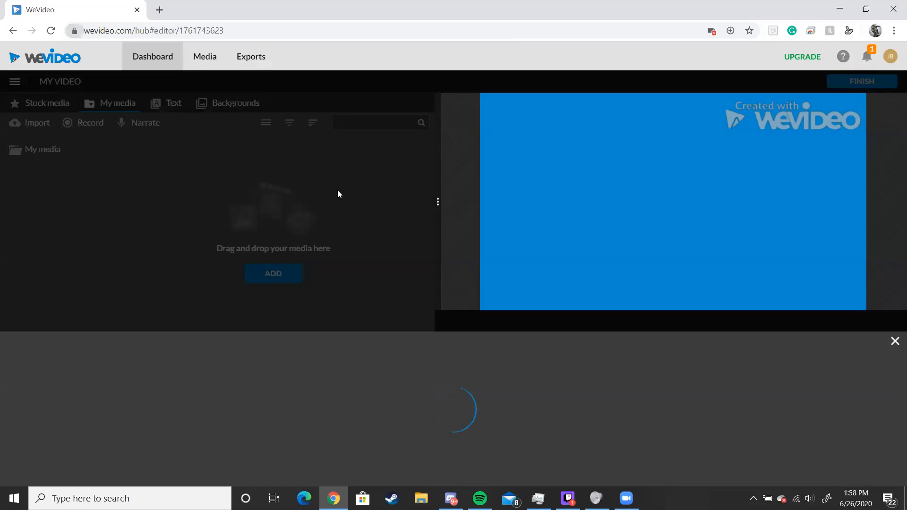
pyautogui.click(894, 343)
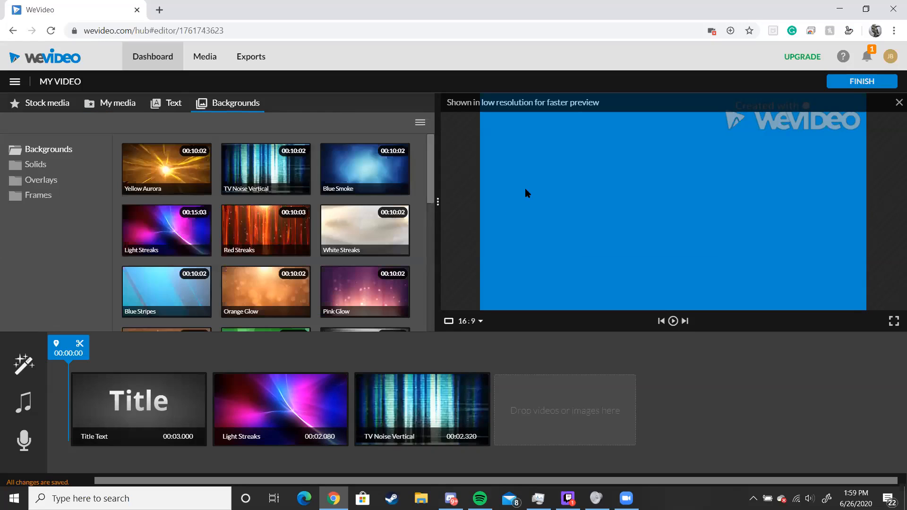
# - Play the video preview and move the TV Noise Vertical clip to the start of the timeline
pyautogui.click(673, 322)
pyautogui.moveTo(459, 422); pyautogui.dragTo(190, 411)
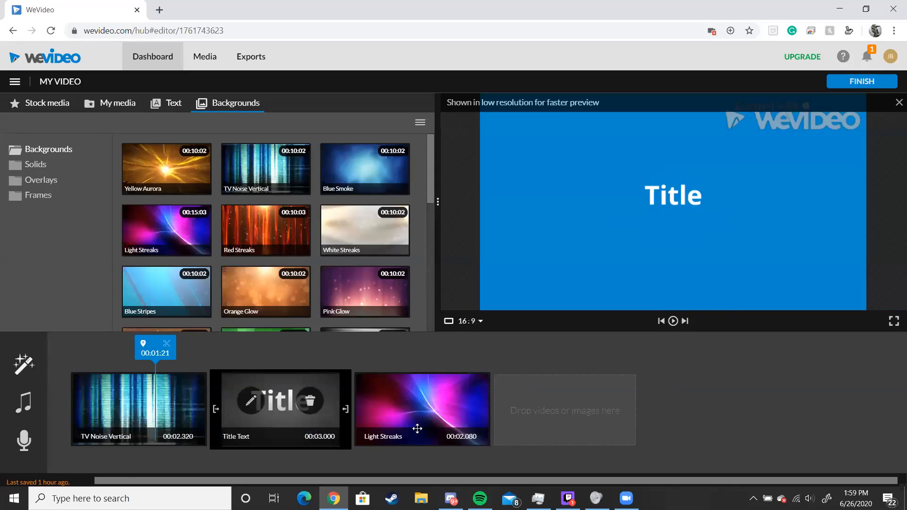